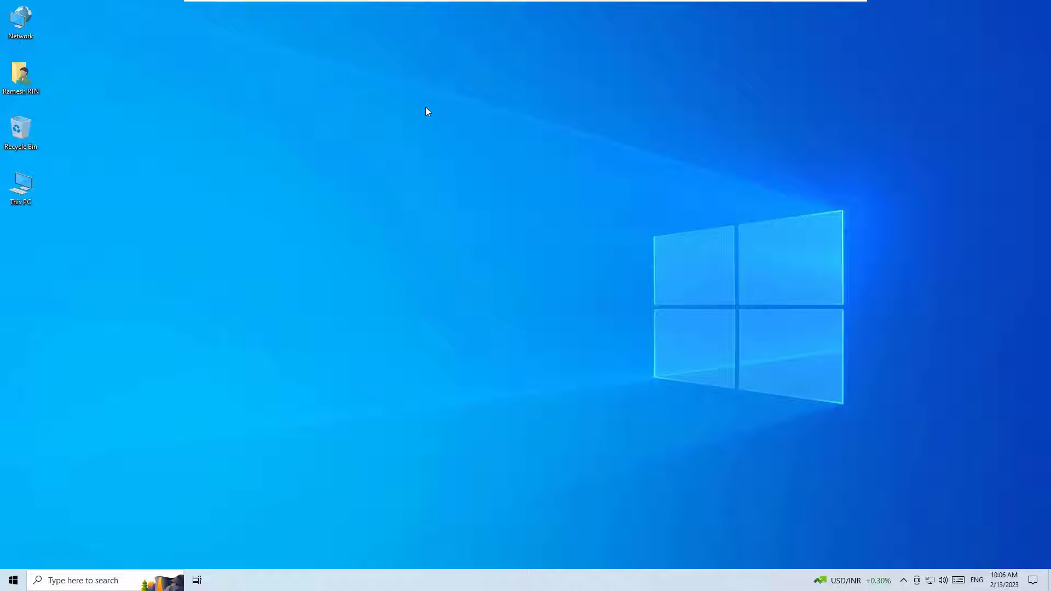
- Launch Google Chrome from Windows search
left_click(83, 580)
type("ch")
key("Return")
- Google 'whatsapp web' and open the official web.whatsapp.com result
left_click(441, 204)
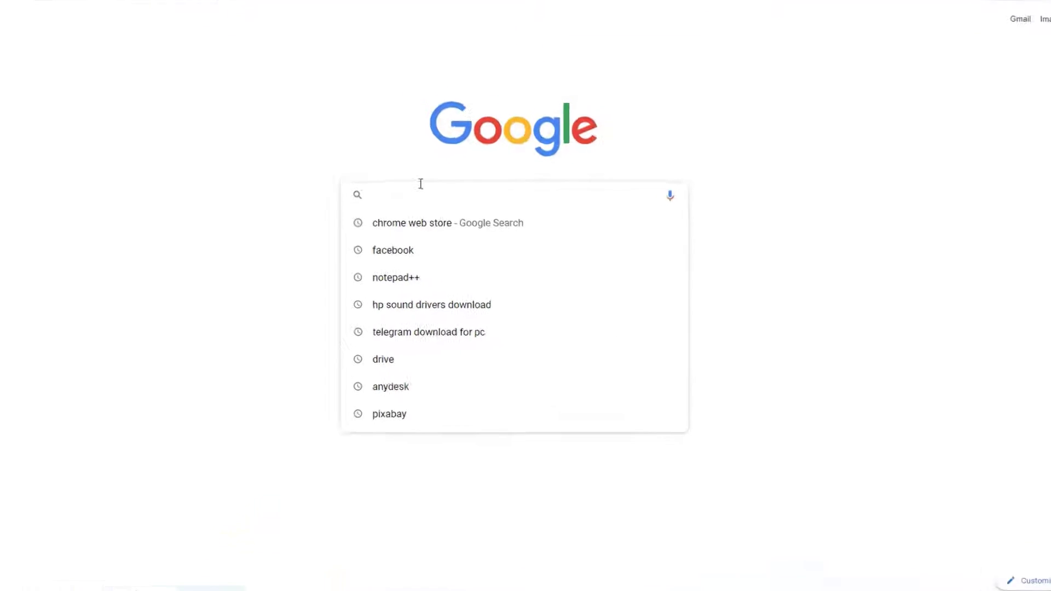
type("wh")
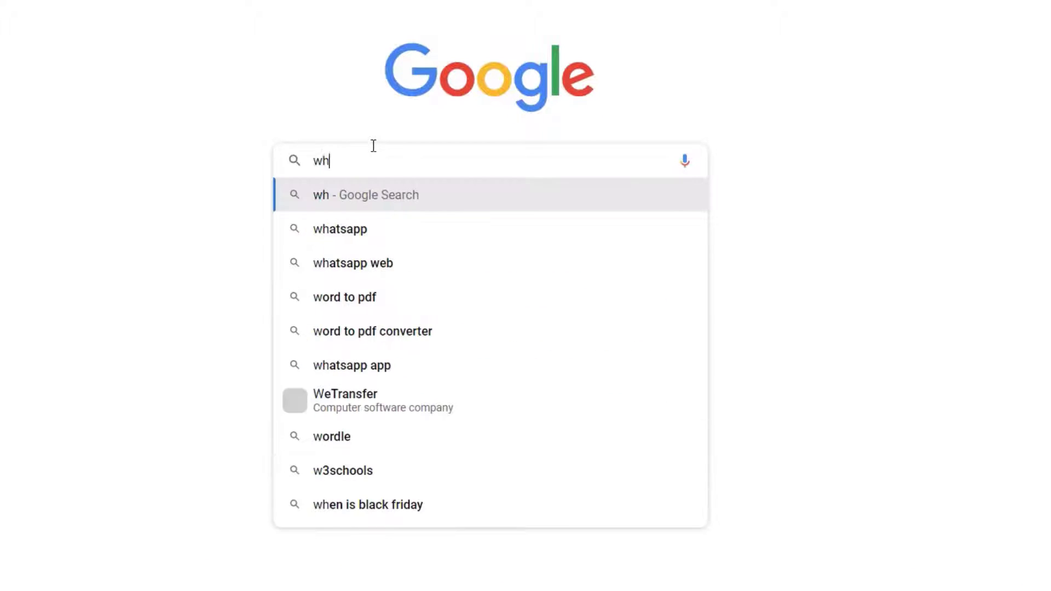
type("atsa")
key("Down")
key("Down")
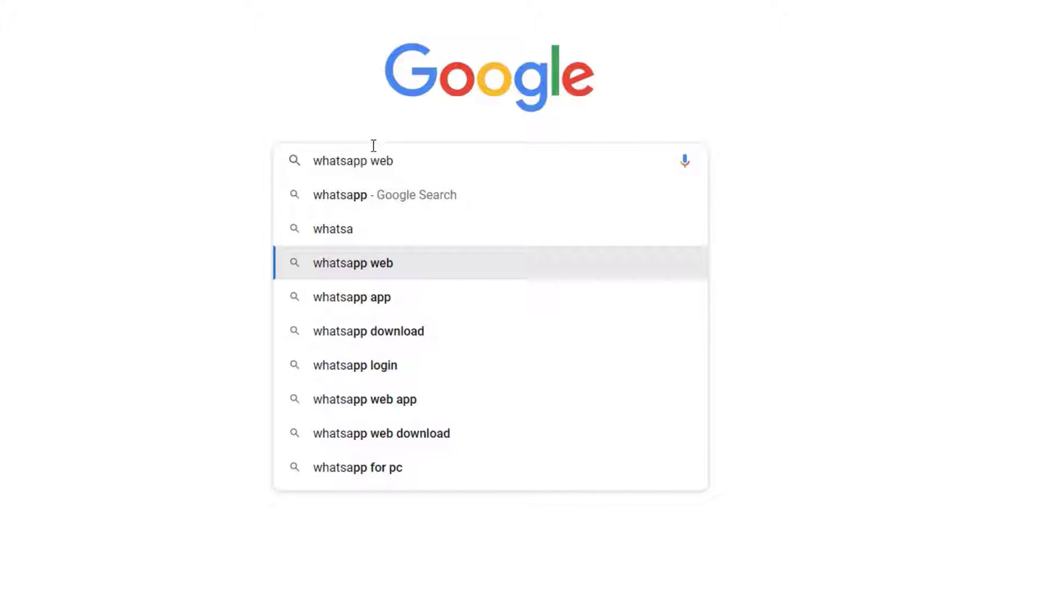
key("Return")
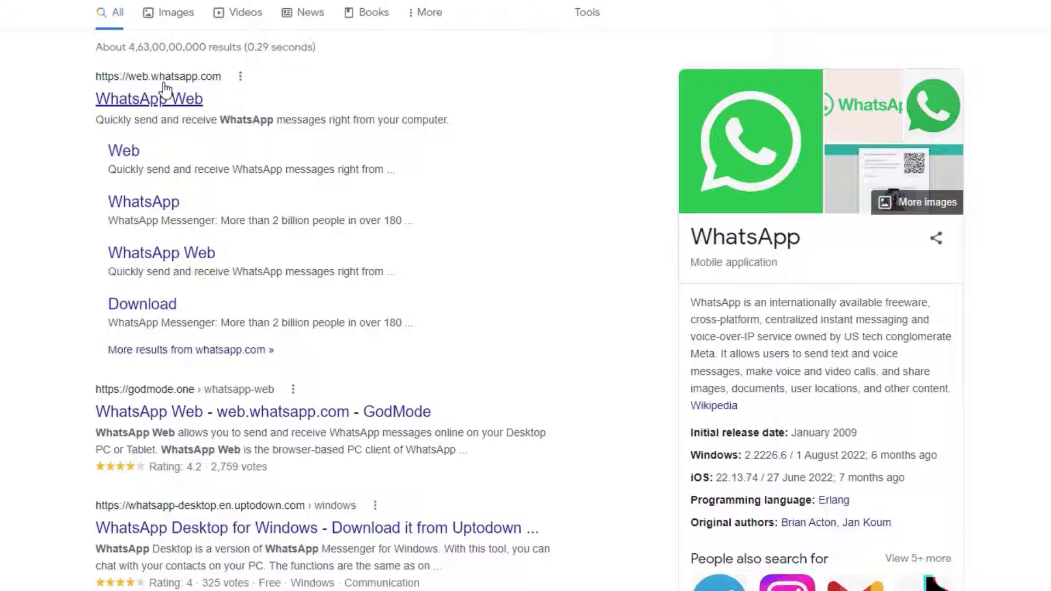
left_click(132, 92)
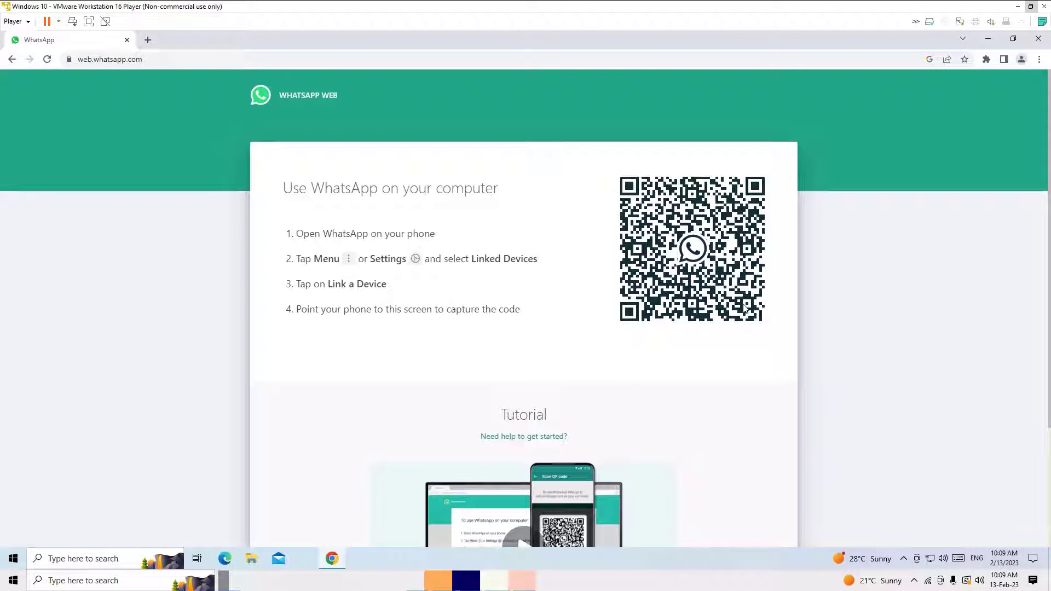
- Log out of WhatsApp Web from its options menu to bring back the QR code
scroll(619, 319, "down", 1)
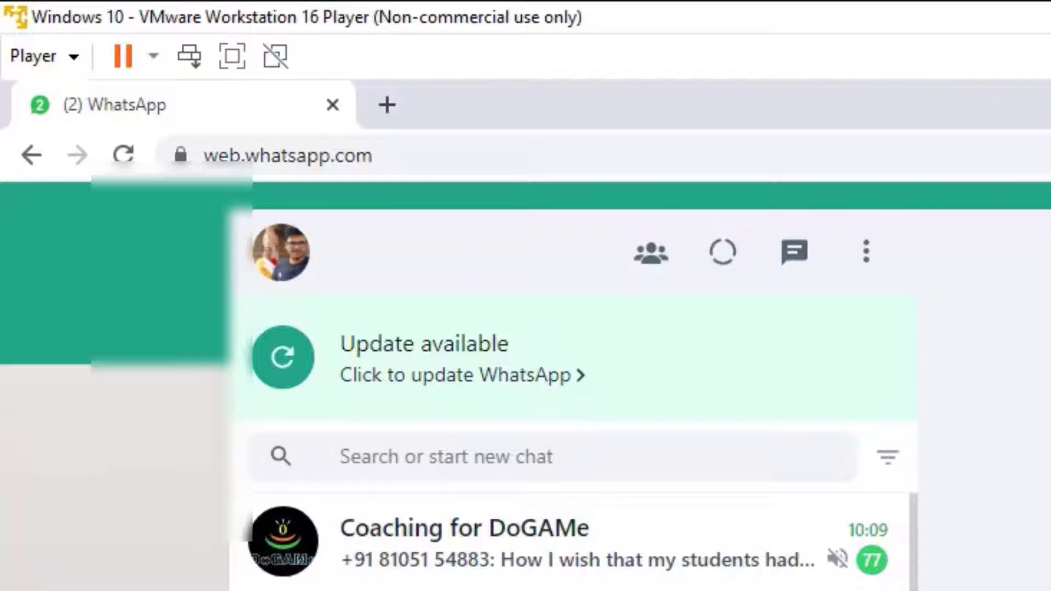
left_click(858, 262)
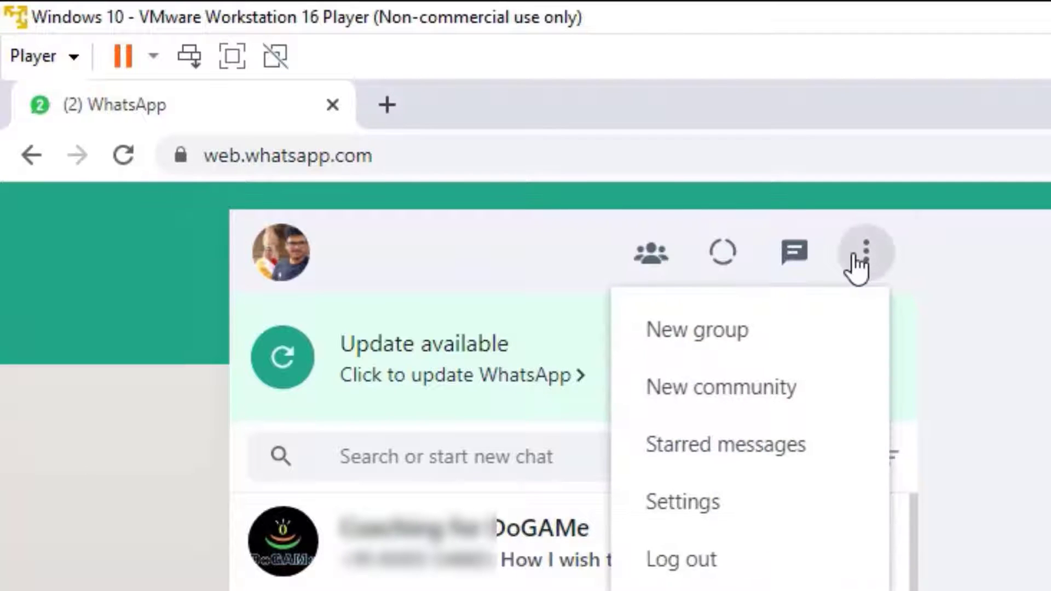
left_click(724, 574)
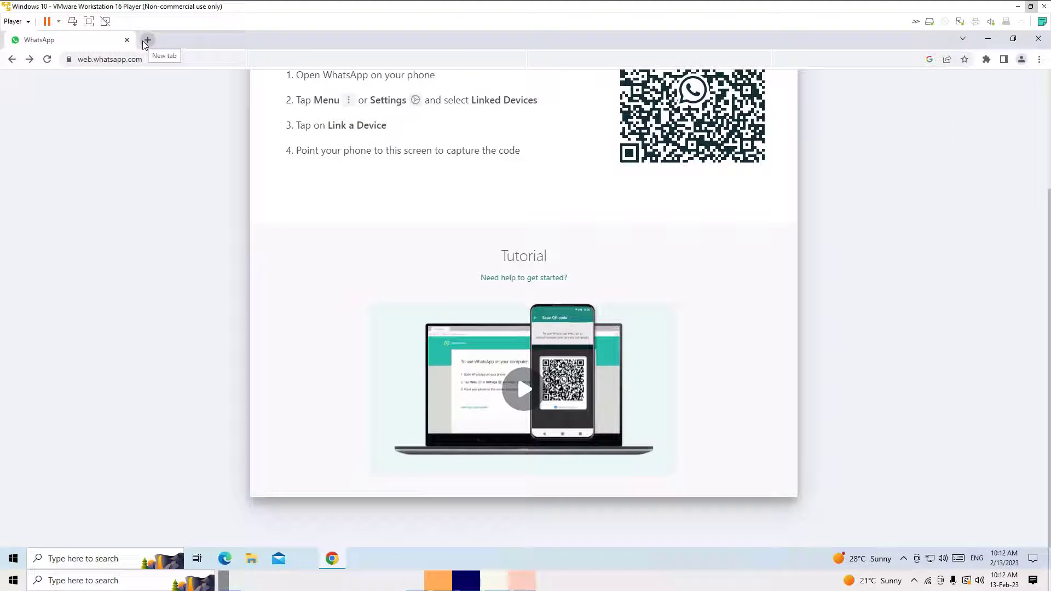
- In a new tab, search 'whatsapp download for pc' and open whatsapp.com/download
left_click(143, 42)
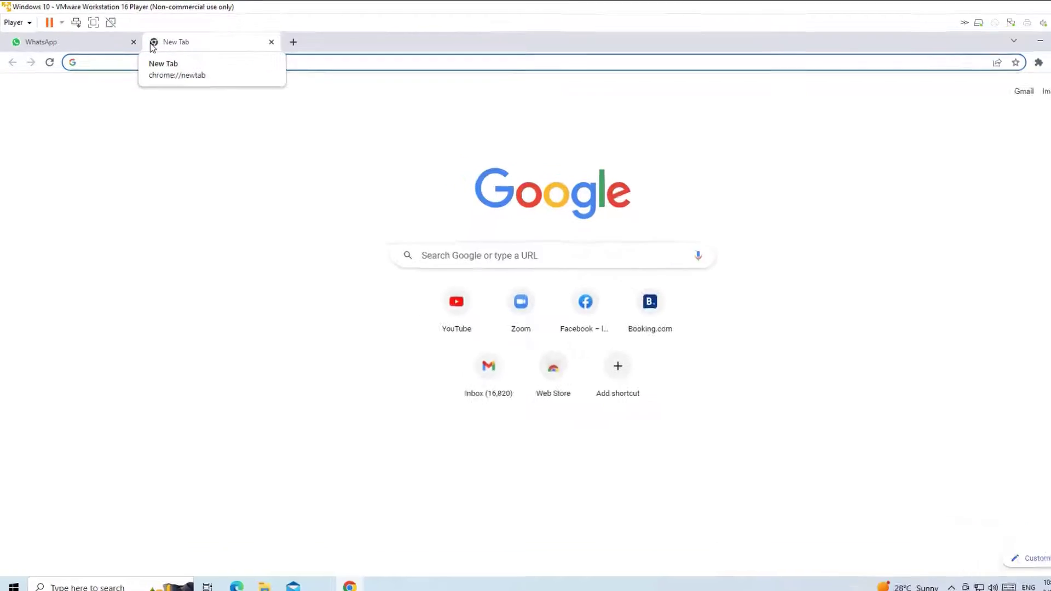
type("wh")
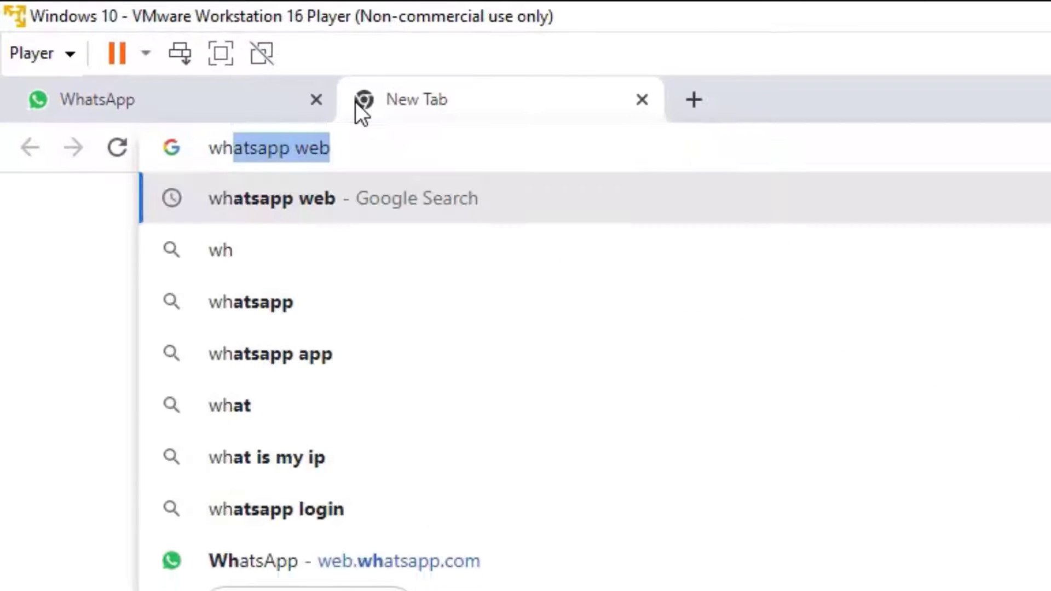
key("Right")
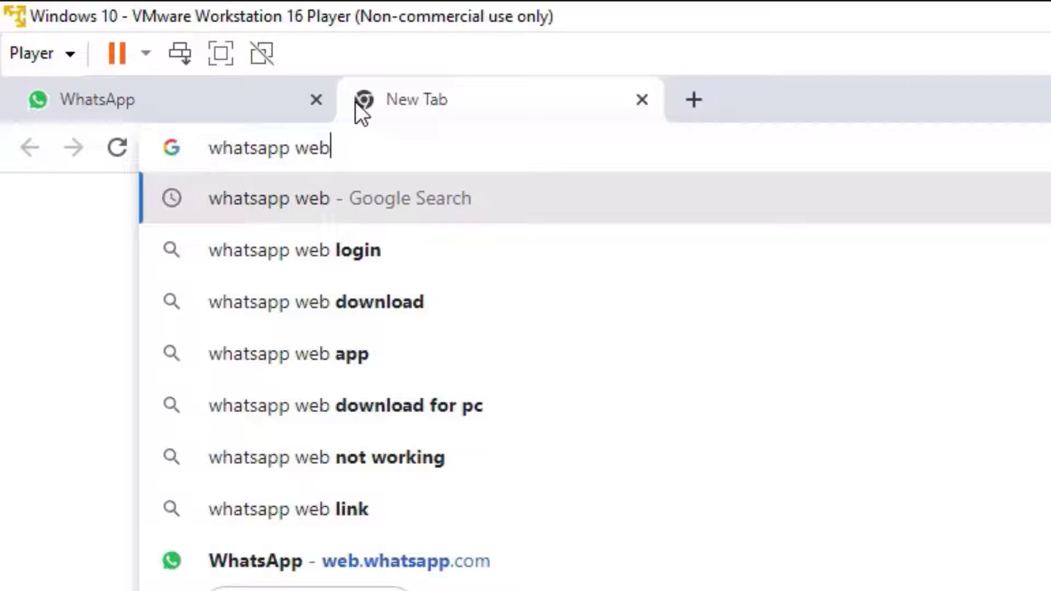
key("BackSpace")
key("BackSpace")
key("BackSpace")
type("download ")
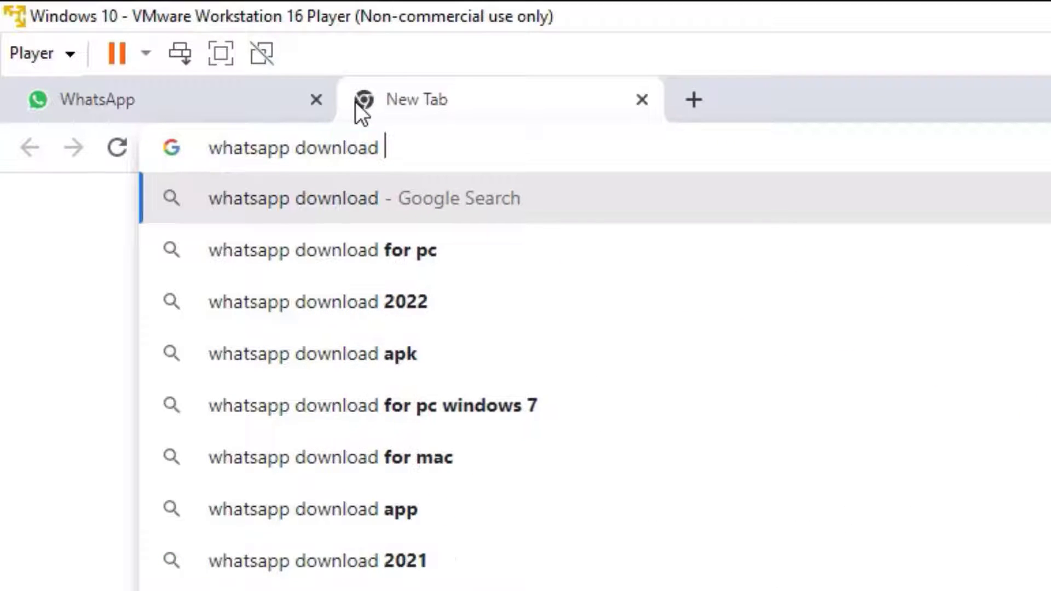
type("for pc")
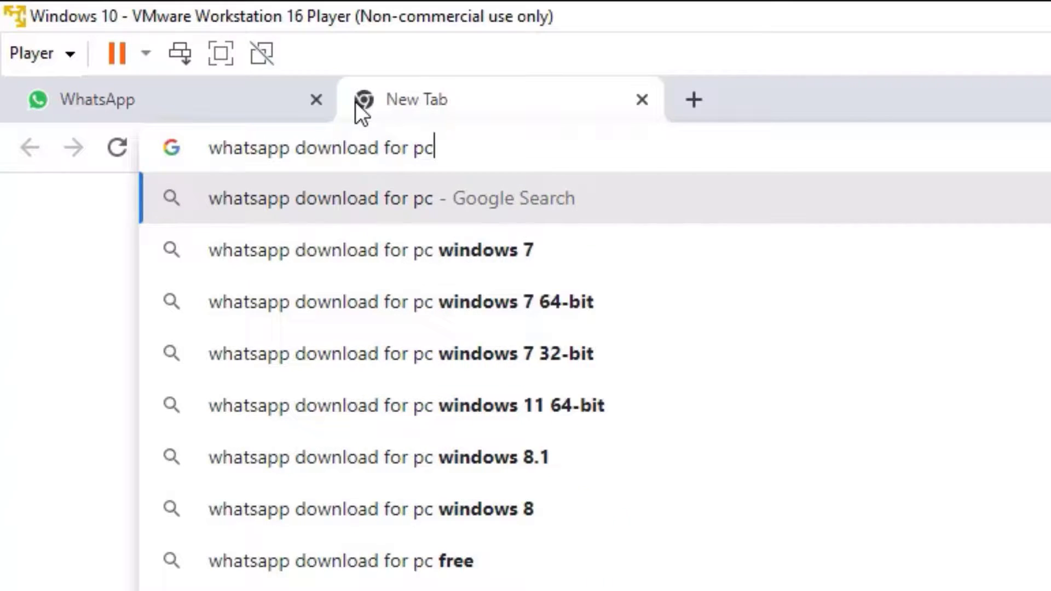
key("Return")
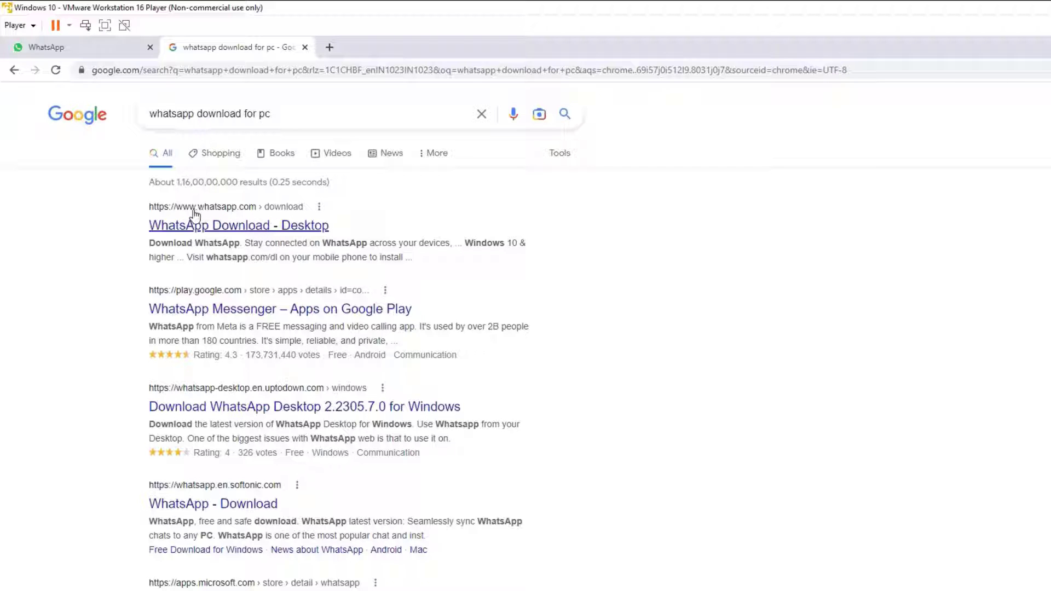
left_click(218, 230)
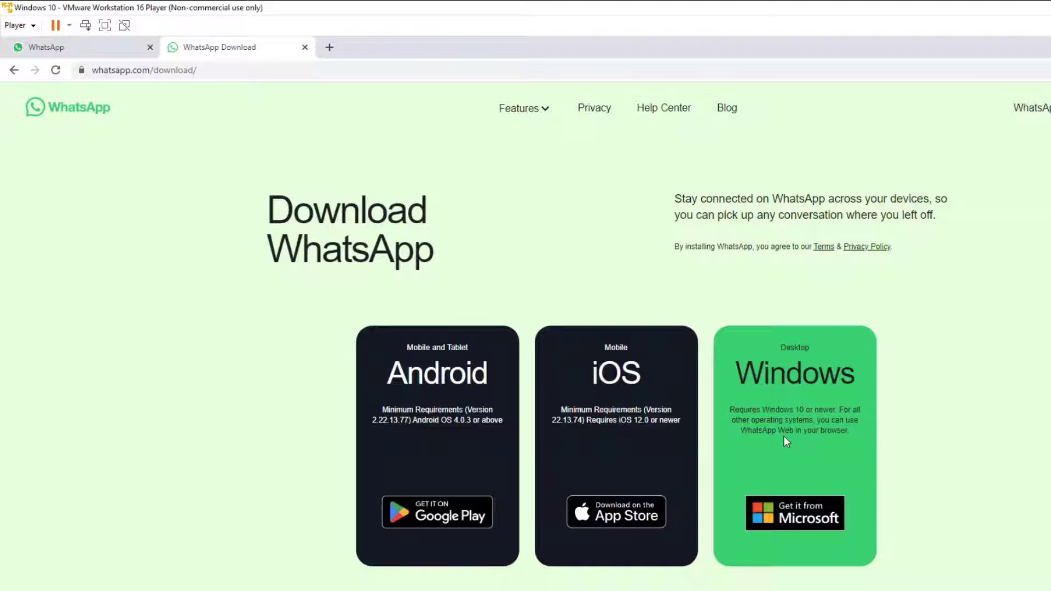
- Get the Windows WhatsApp app from Microsoft Store, then close the Store pop-up
left_click(794, 512)
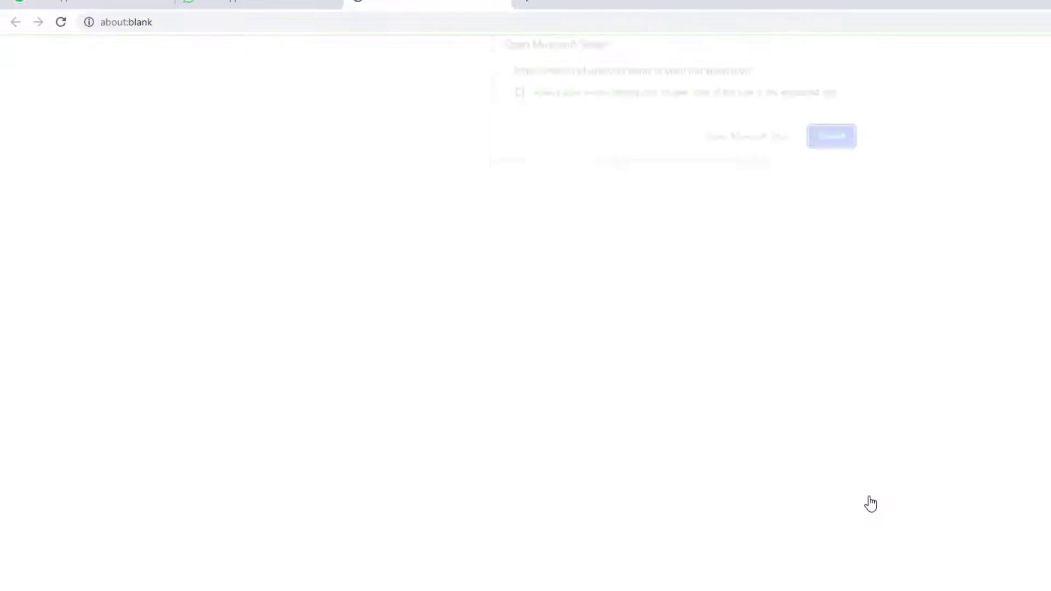
left_click(731, 144)
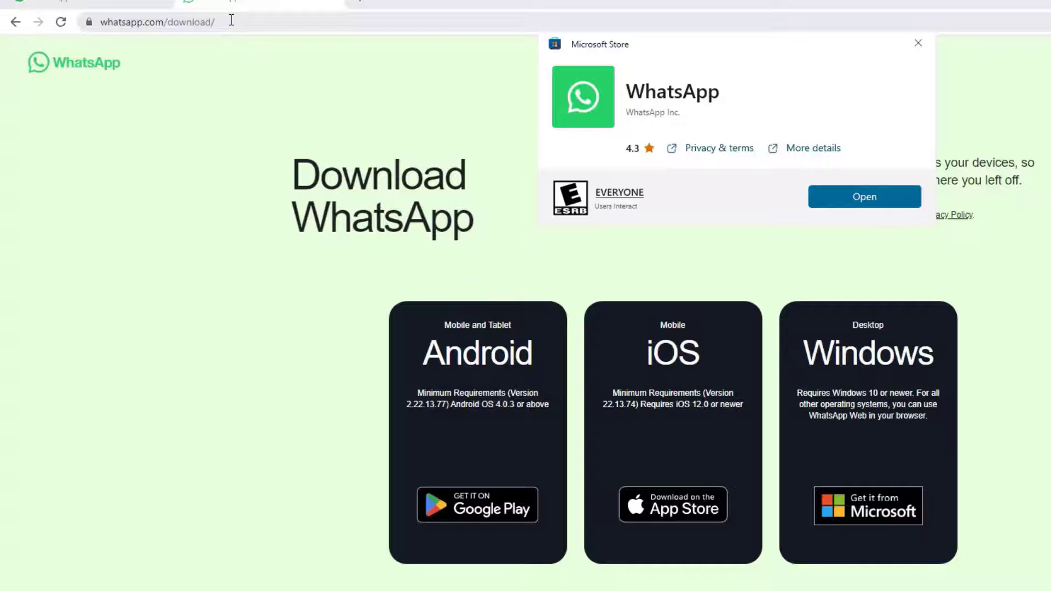
left_click(912, 44)
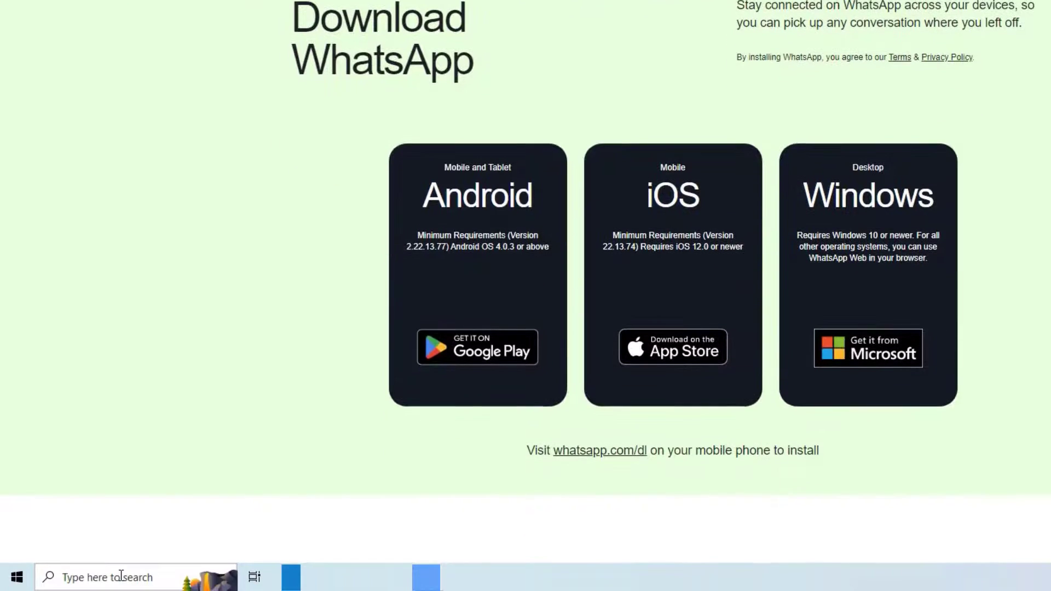
- Launch Microsoft Store via Windows search and search it for 'whatsapp'
left_click(88, 577)
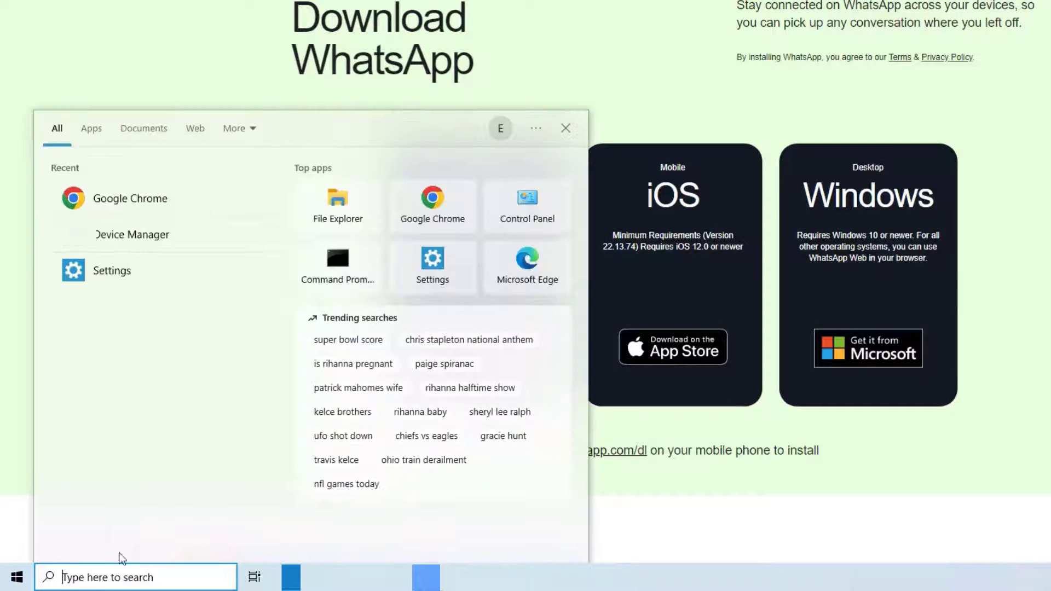
type("m")
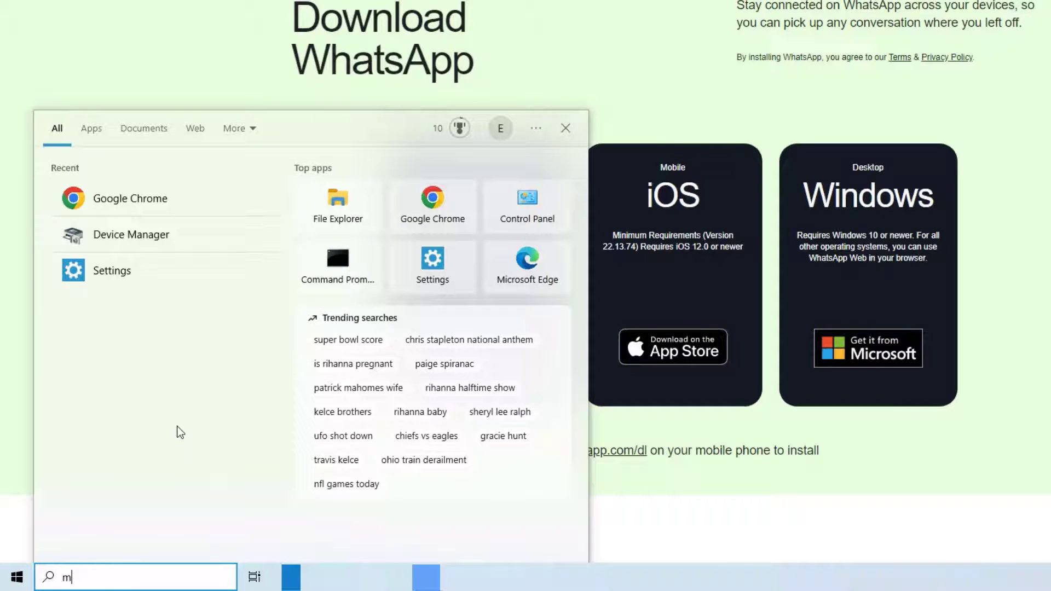
type("icr")
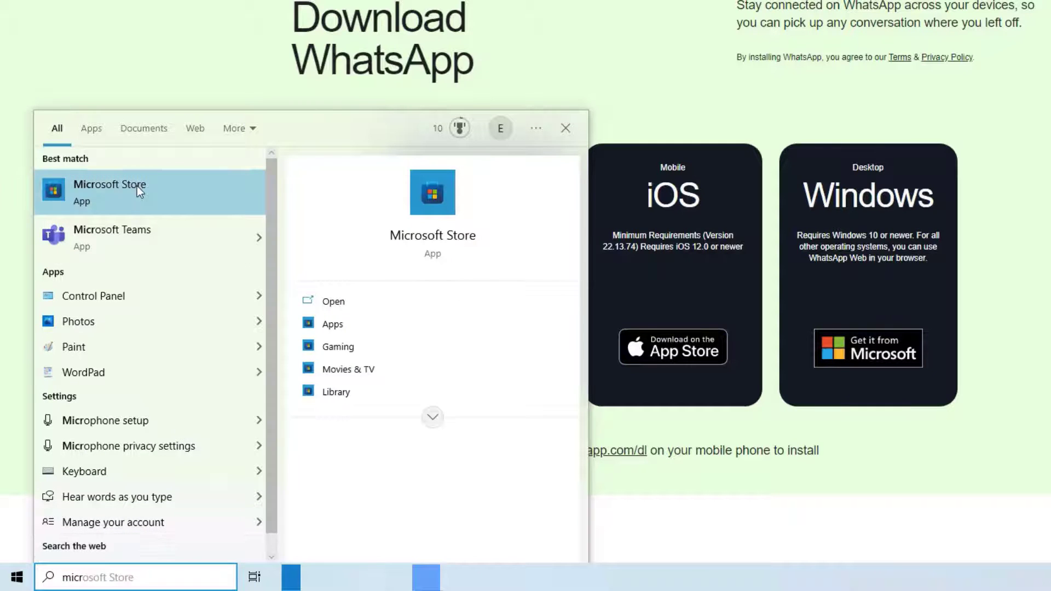
left_click(137, 186)
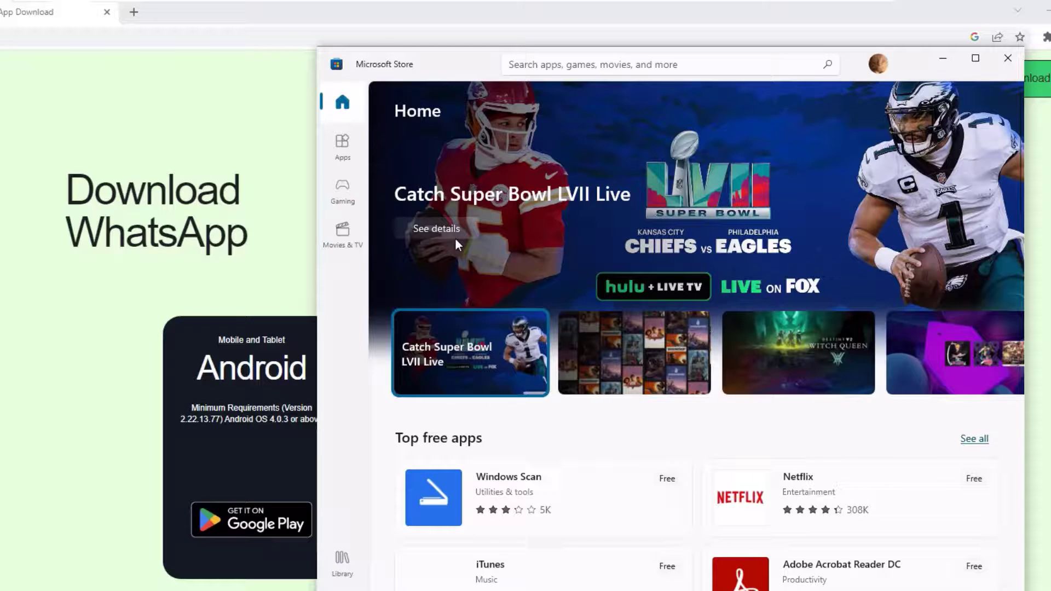
left_click(526, 63)
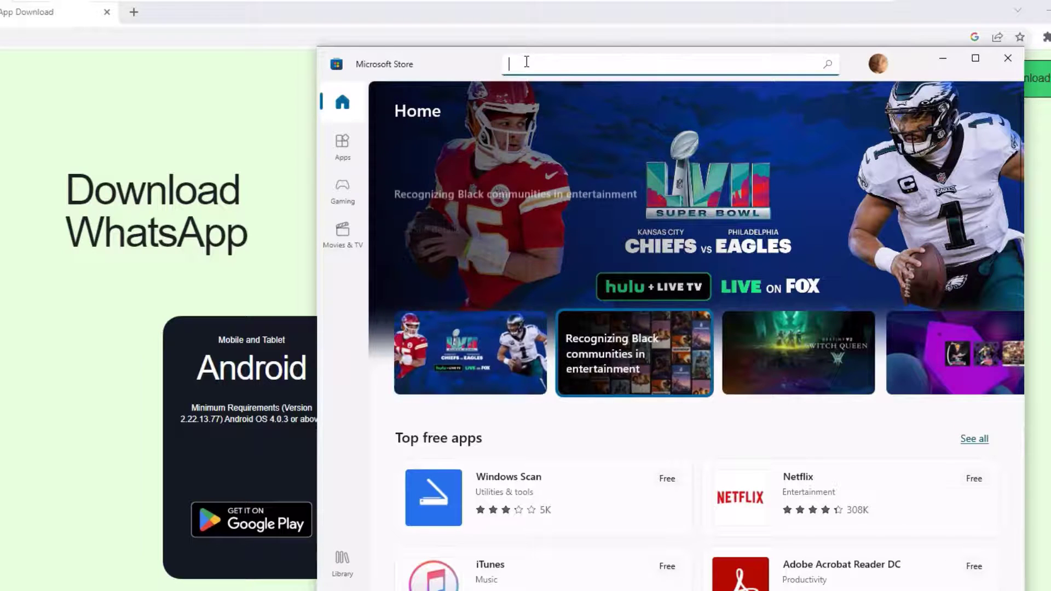
type("wha")
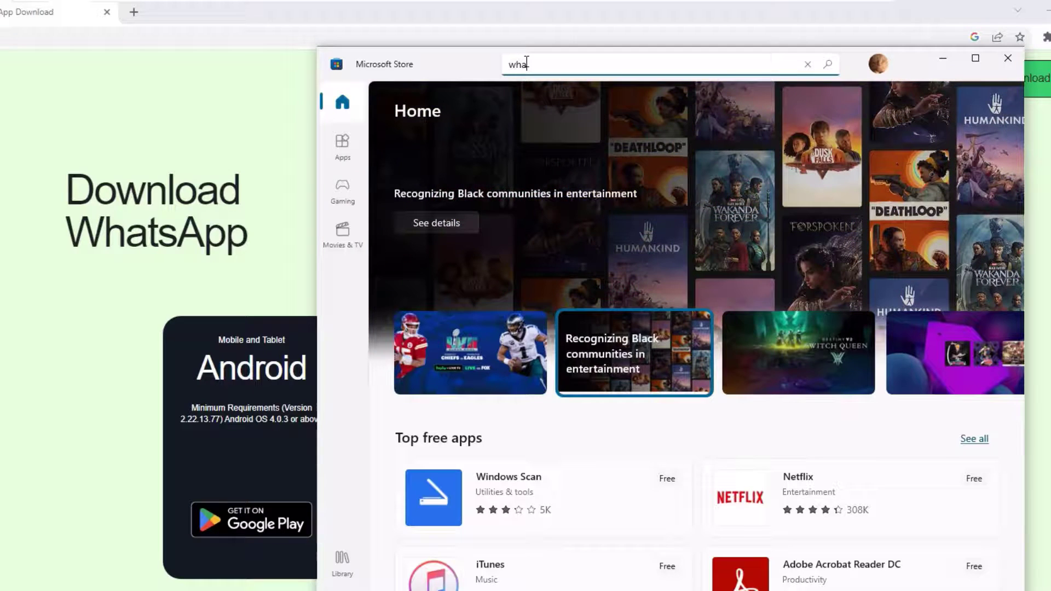
type("tsapp")
key("Return")
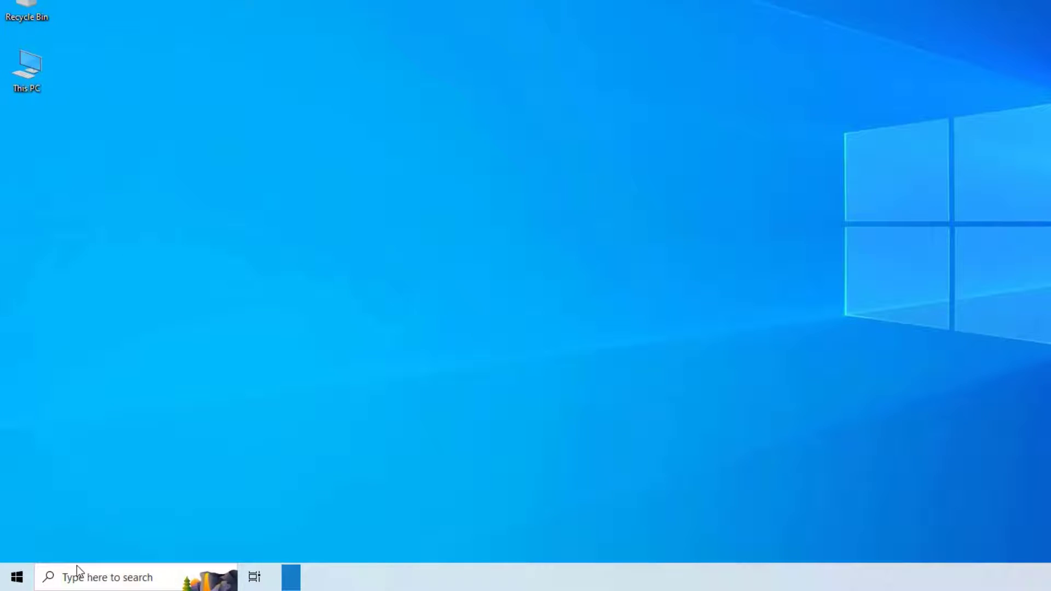
- Find WhatsApp in Windows search, pin it to the taskbar, and close search
left_click(80, 577)
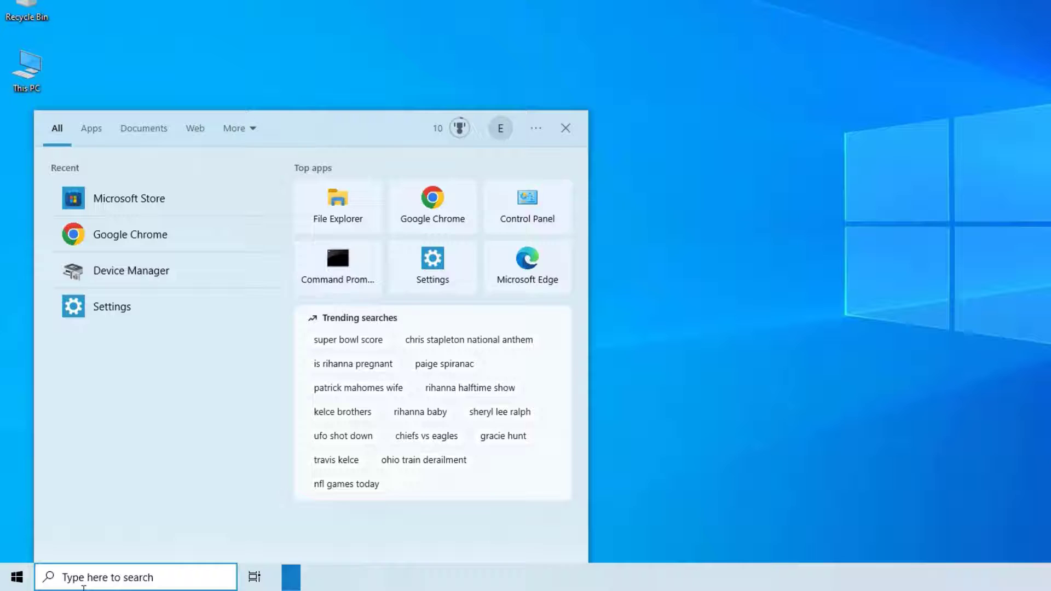
type("whatsa")
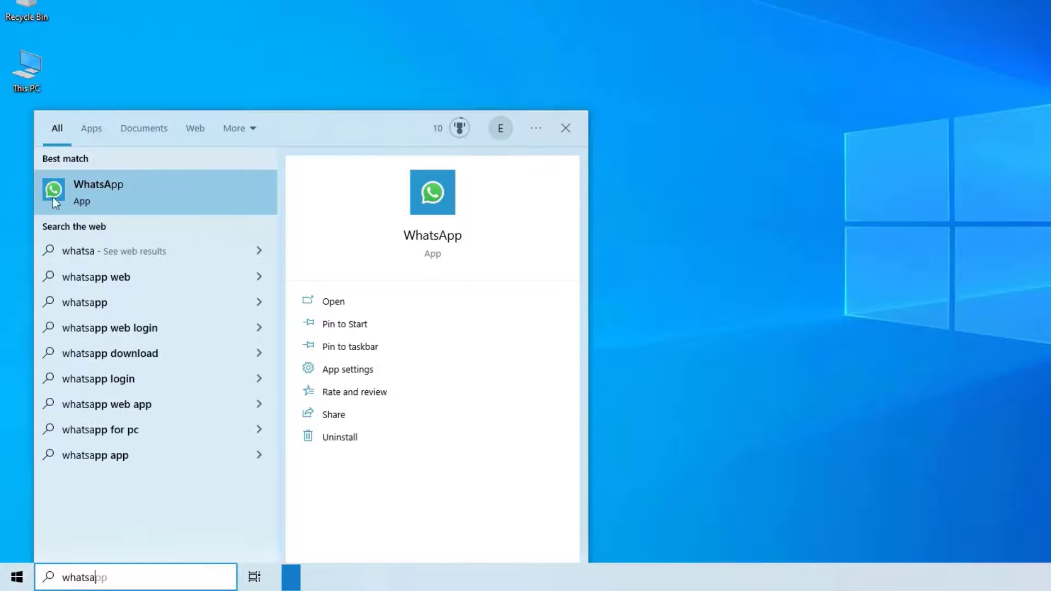
right_click(136, 186)
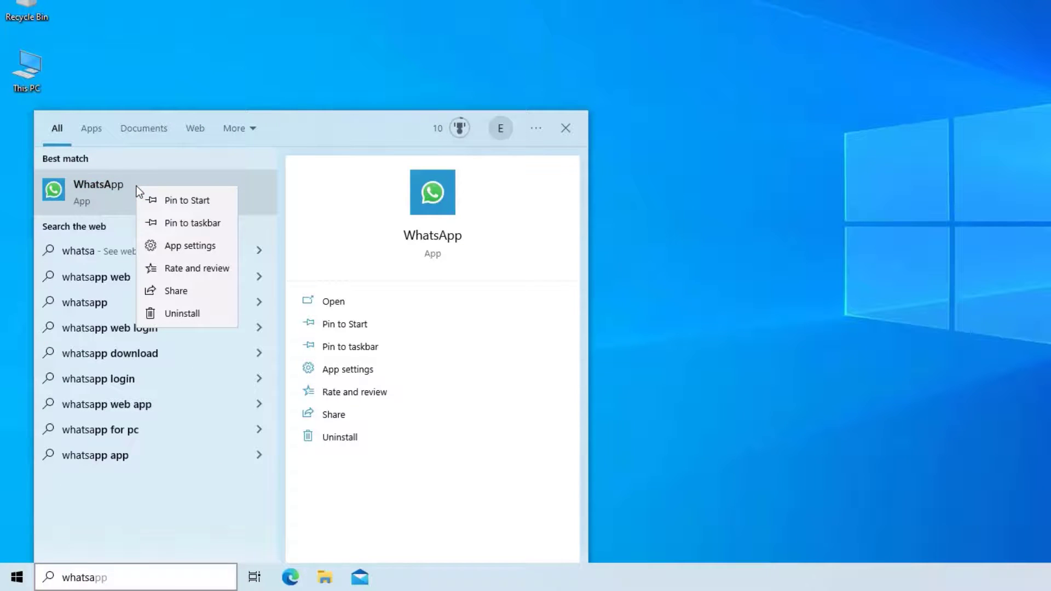
left_click(172, 223)
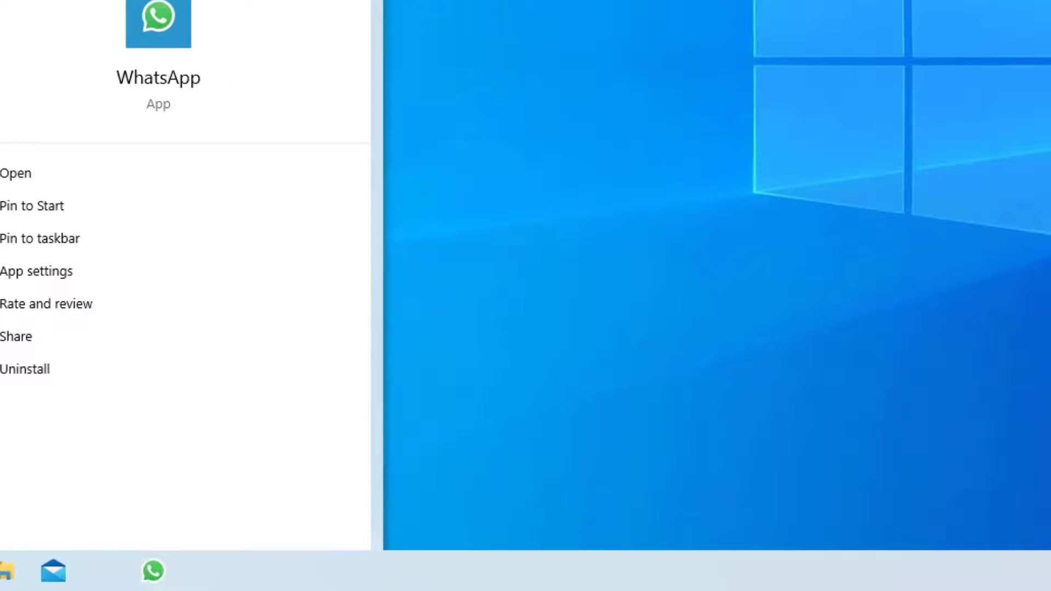
key("Escape")
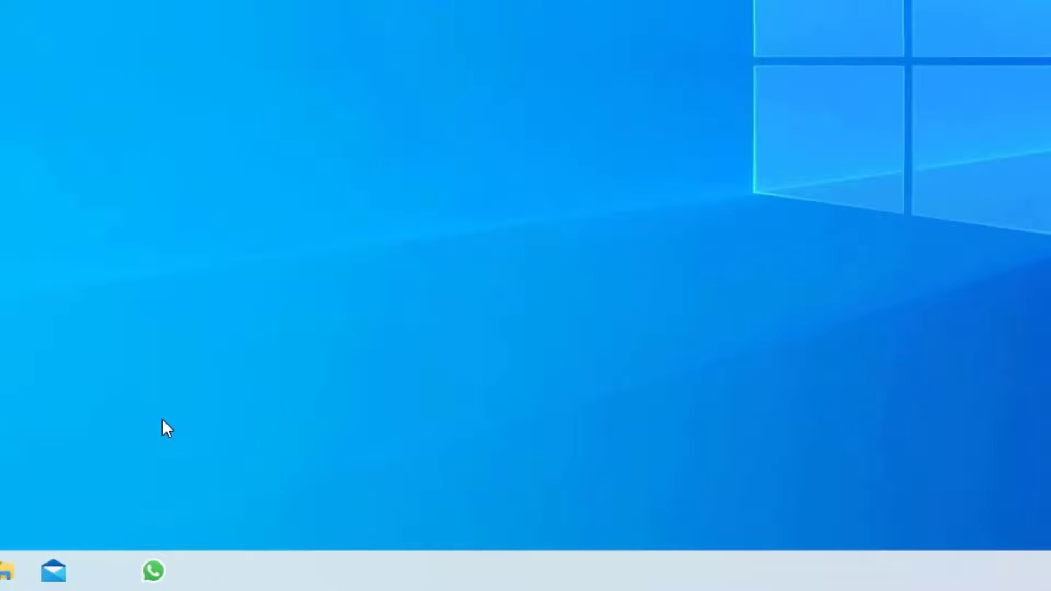
- Launch WhatsApp from the taskbar, link it via Get started until chats load, then close it
left_click(153, 571)
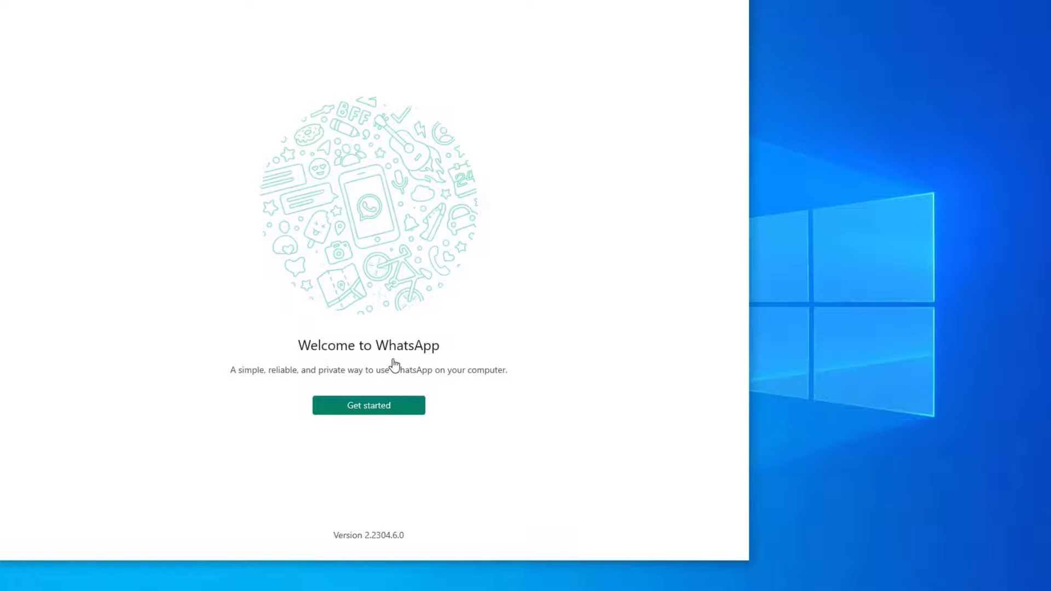
left_click(371, 411)
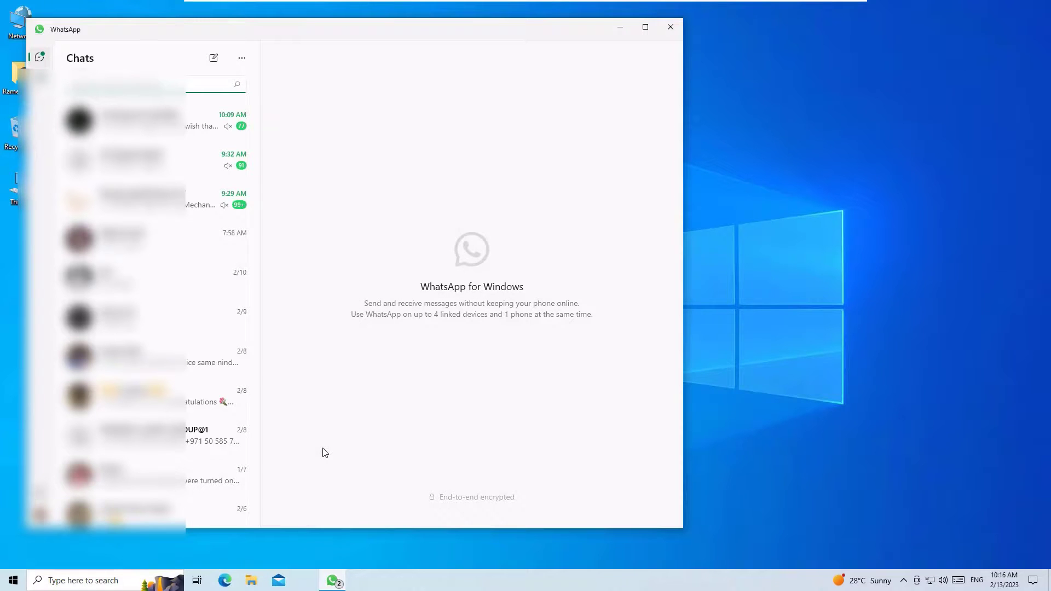
left_click(670, 28)
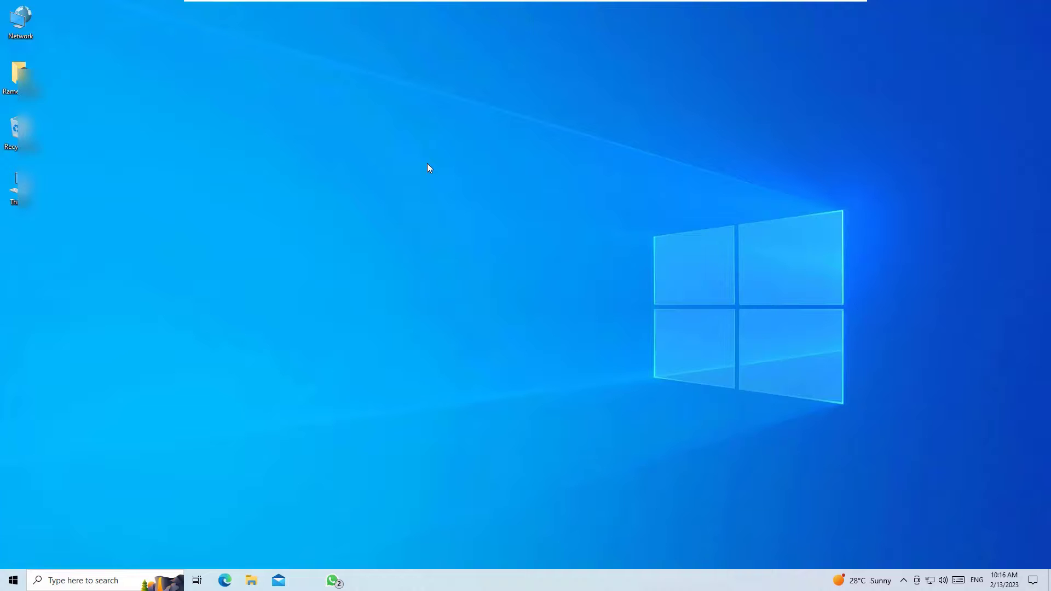